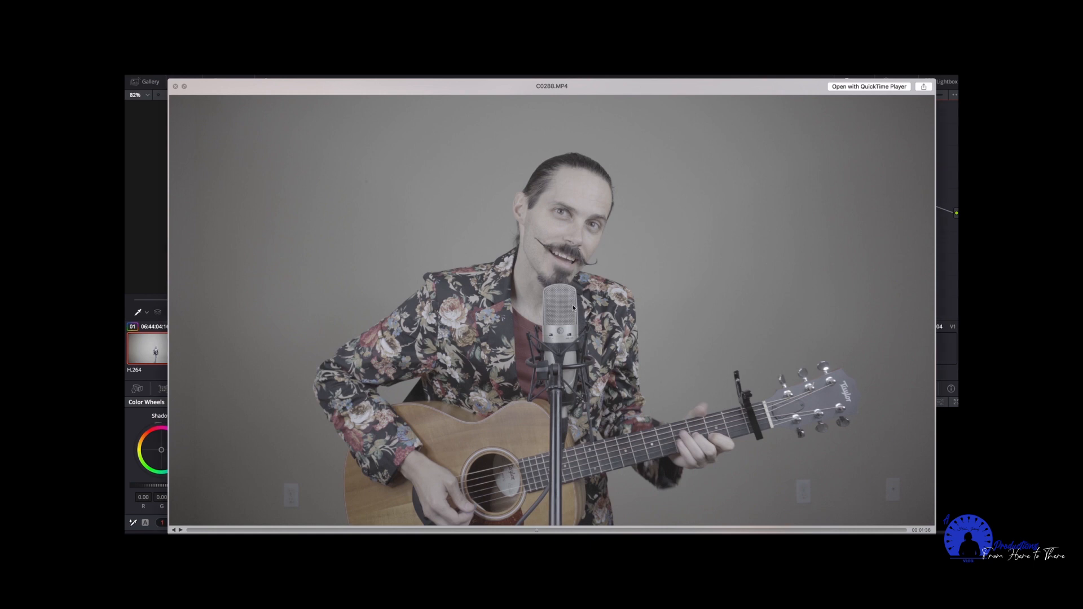
# Close the clip preview and its folder, and review the Color Management options in the project settings.
pyautogui.press('space')
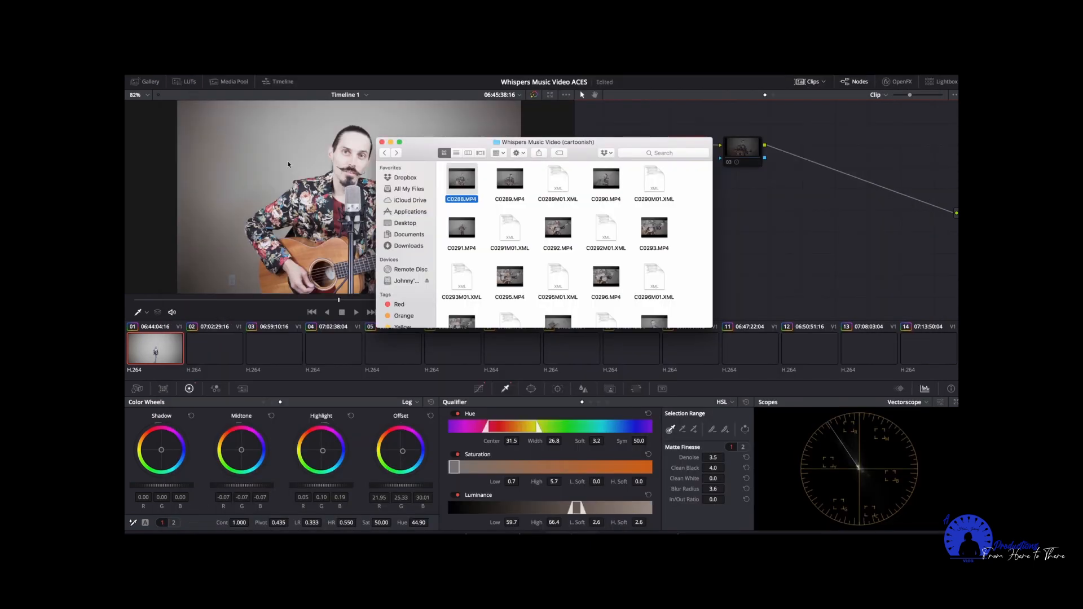
pyautogui.click(381, 142)
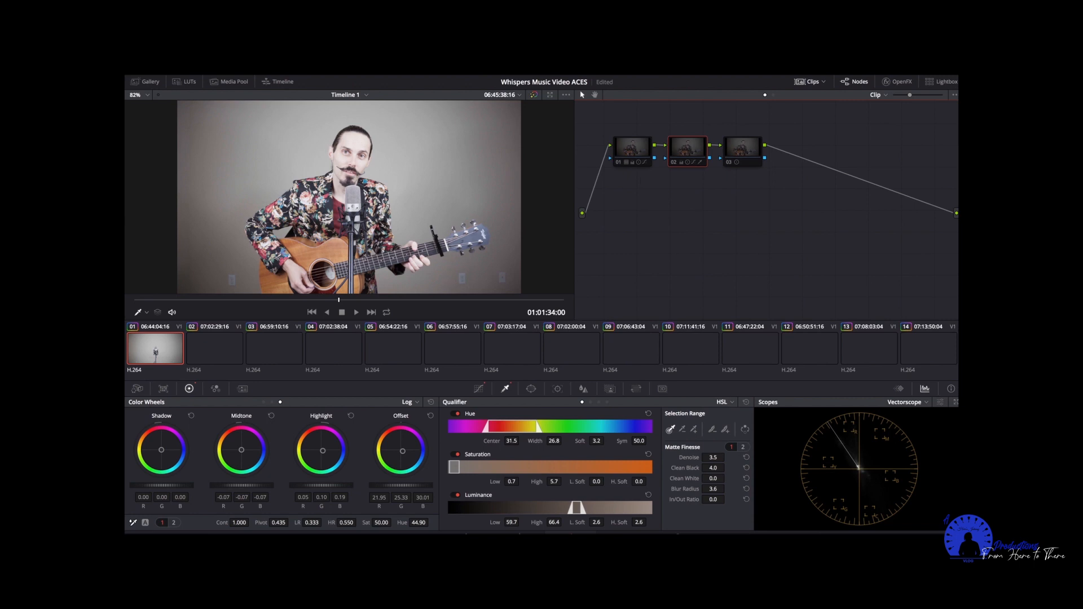
pyautogui.hotkey('shift', '9')
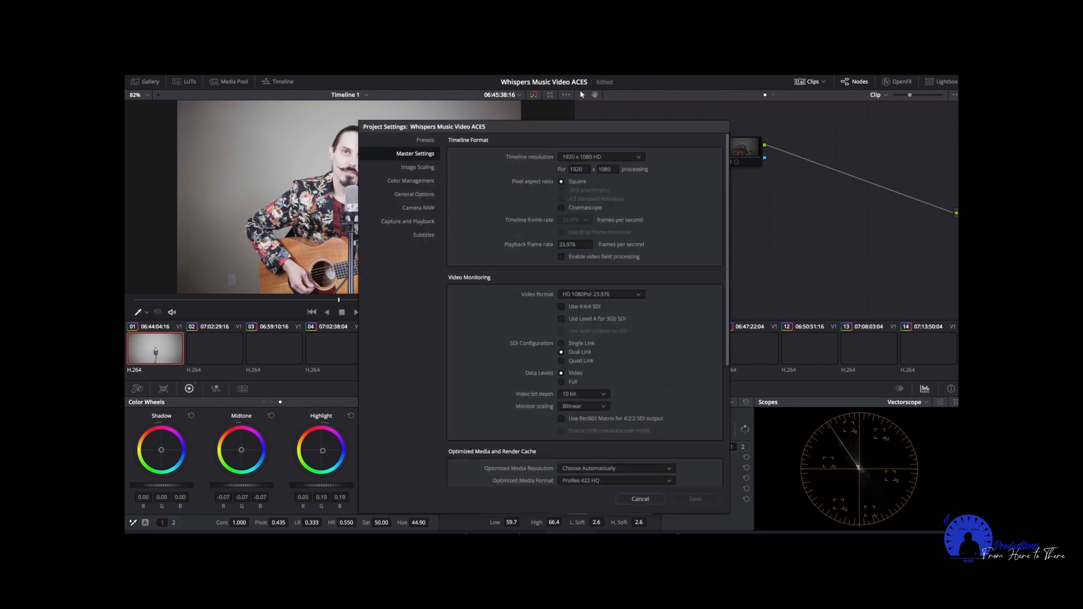
pyautogui.click(420, 181)
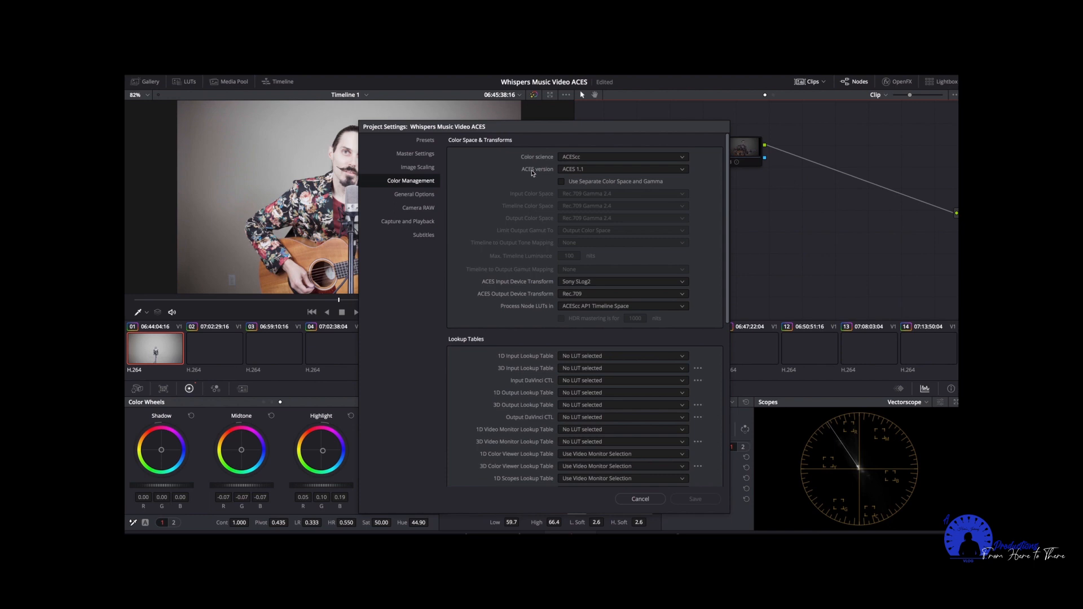
pyautogui.click(637, 500)
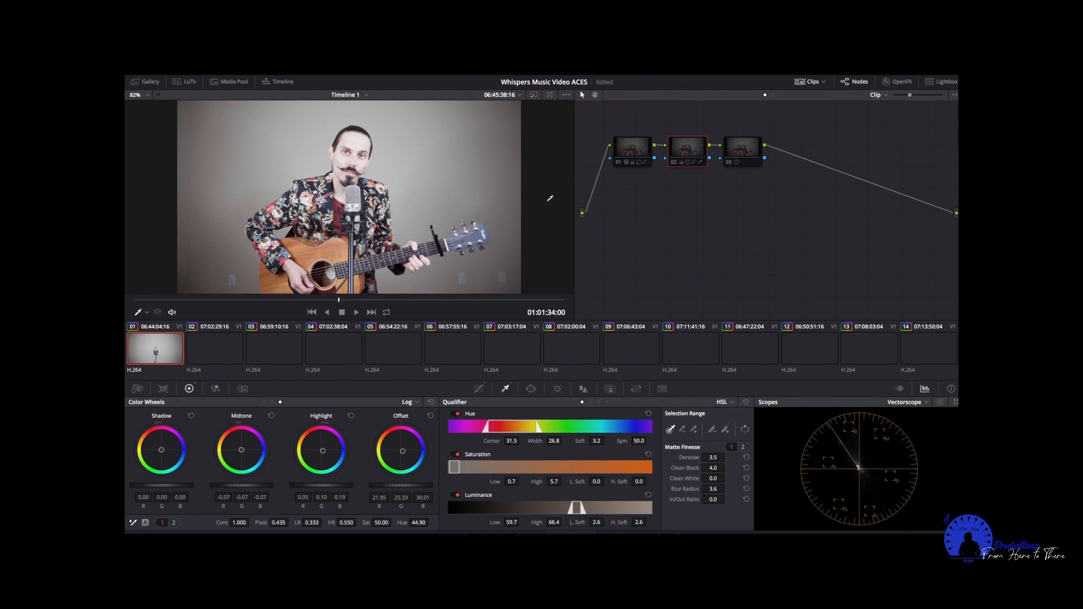
# Enable node 01 of the clip's node graph.
pyautogui.click(633, 150)
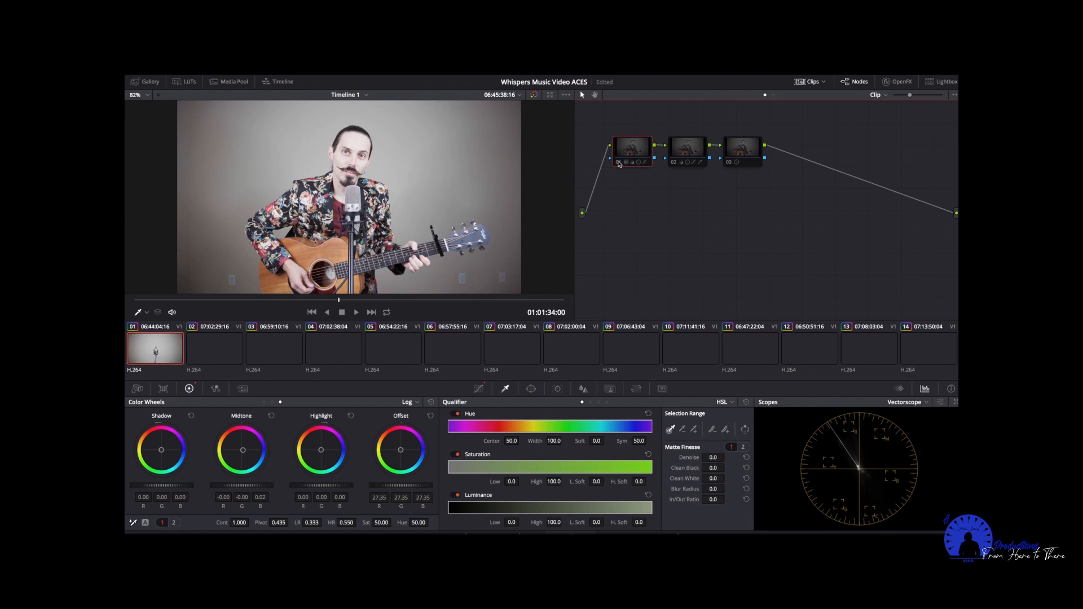
pyautogui.click(619, 163)
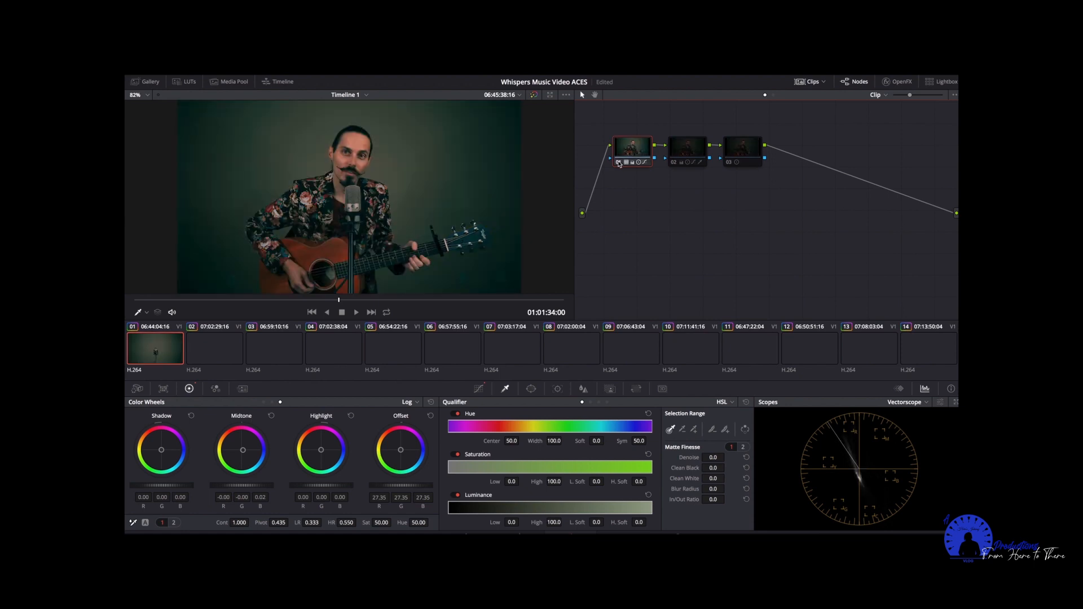
# Browse the Downloaded Luts collection, previewing teal2 and the last LUT on node 01, and close the LUT browser.
pyautogui.click(188, 85)
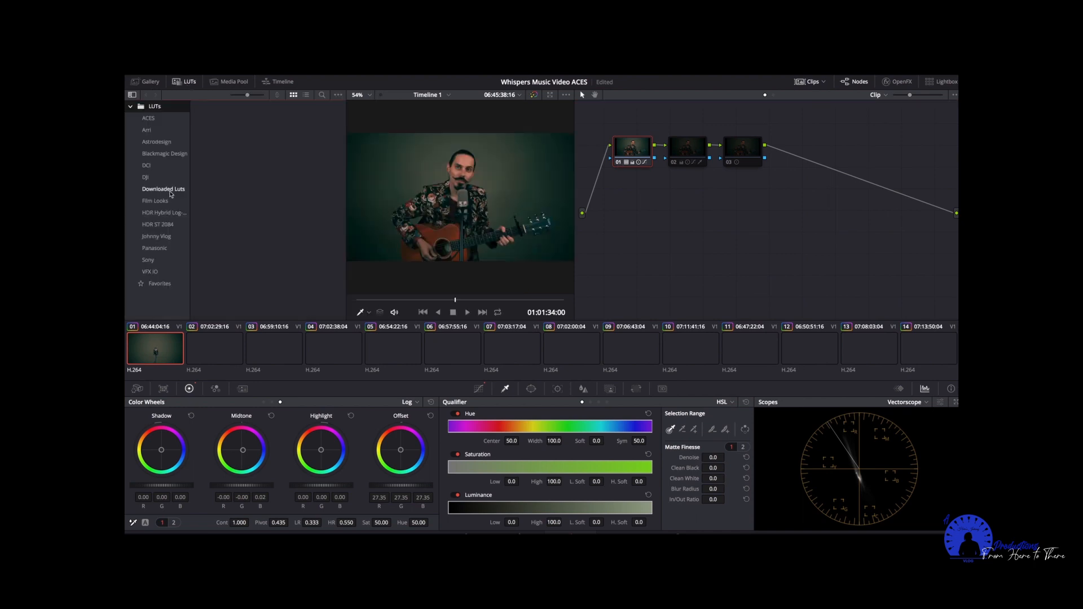
pyautogui.click(169, 192)
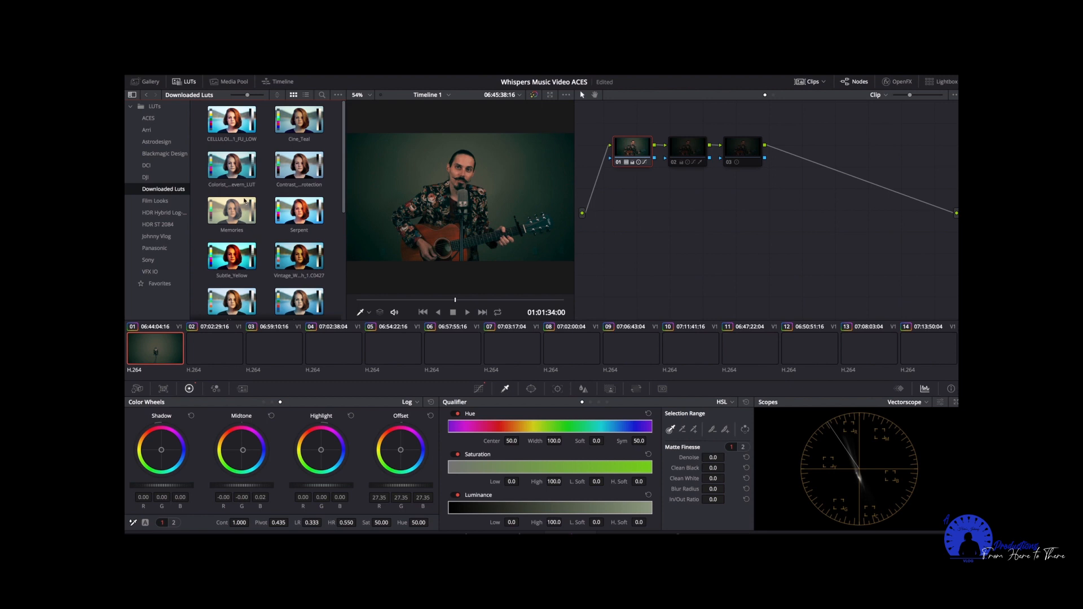
pyautogui.scroll(-5, 264, 232)
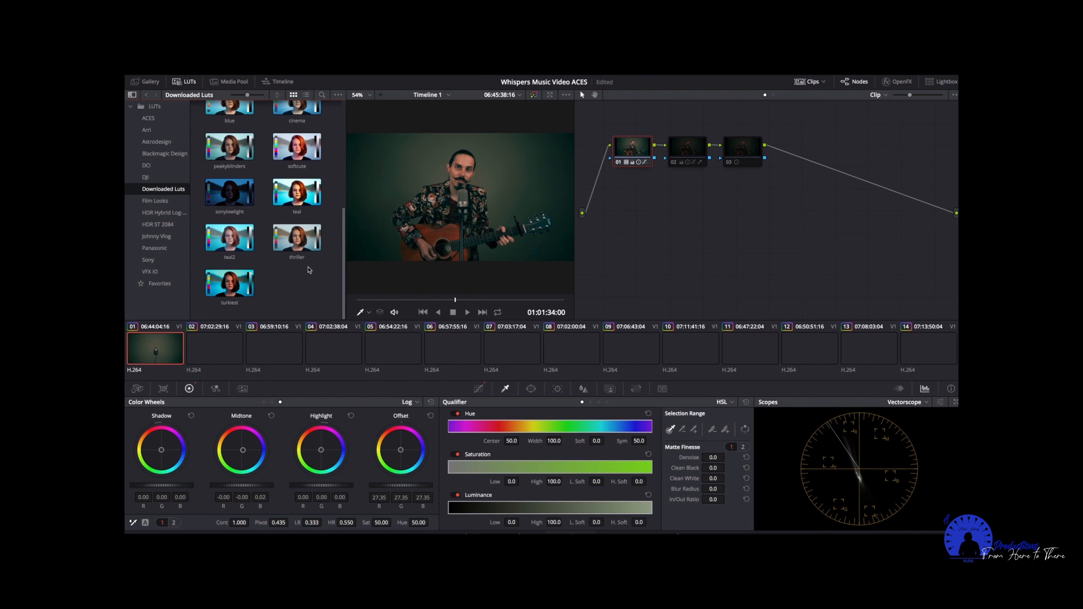
pyautogui.click(237, 247)
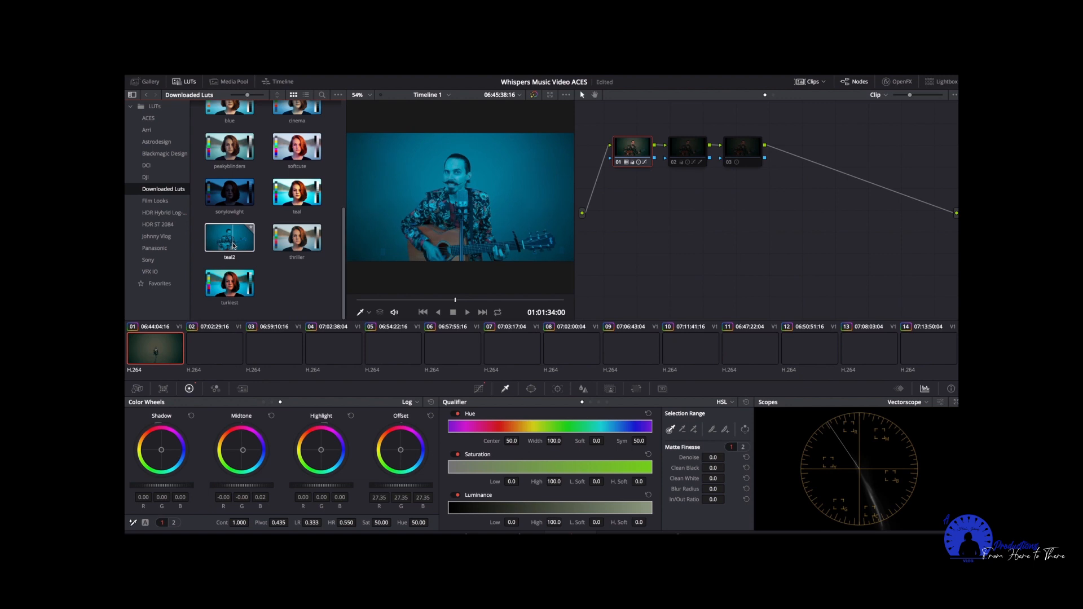
pyautogui.click(234, 287)
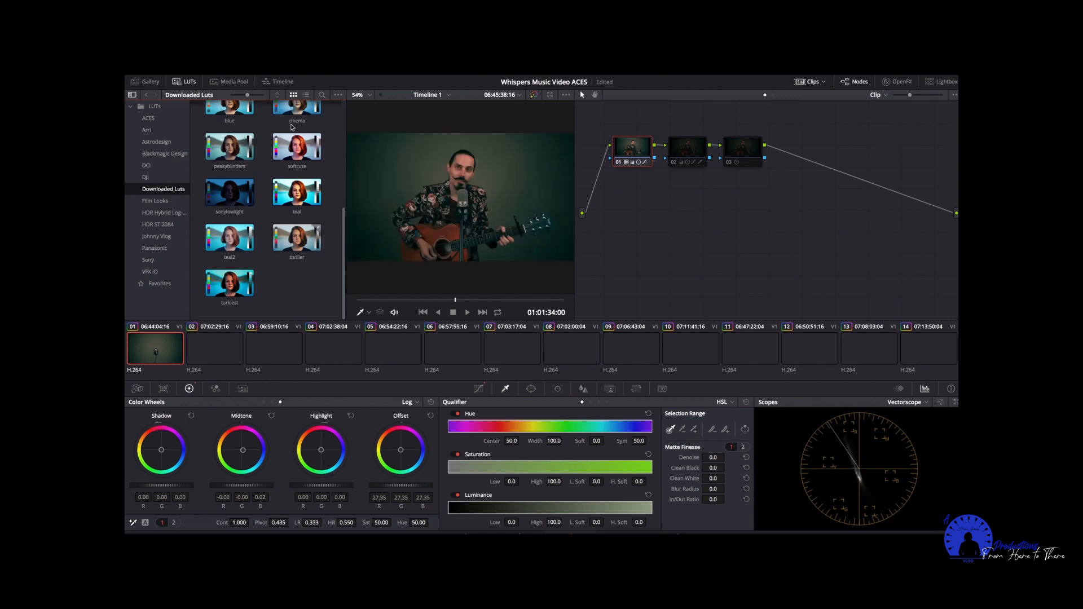
pyautogui.click(189, 84)
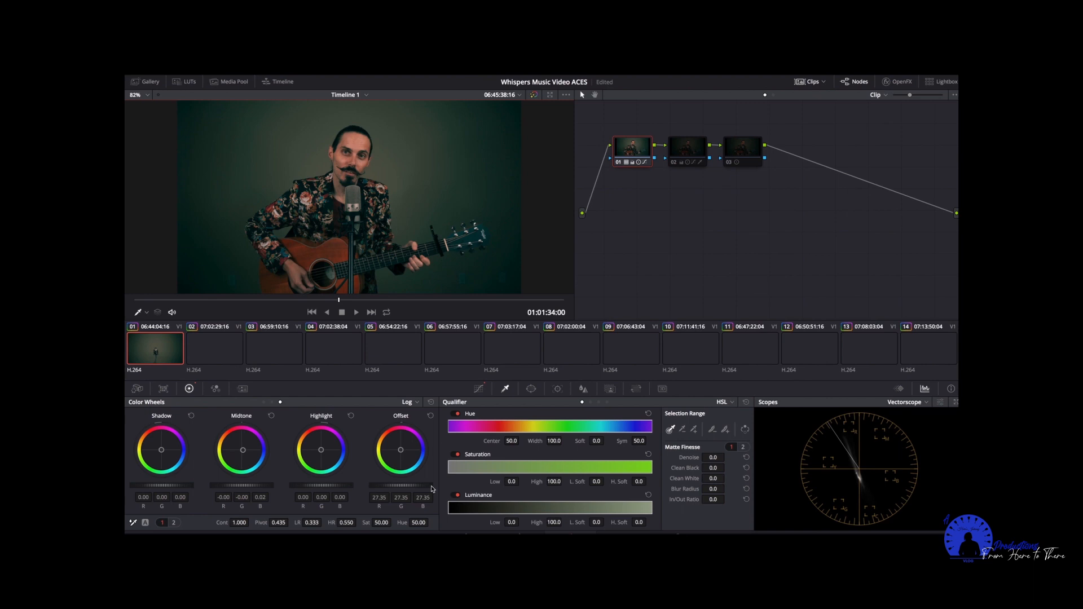
# Show node 01's custom curve, and enable node 02 of the node graph.
pyautogui.click(479, 390)
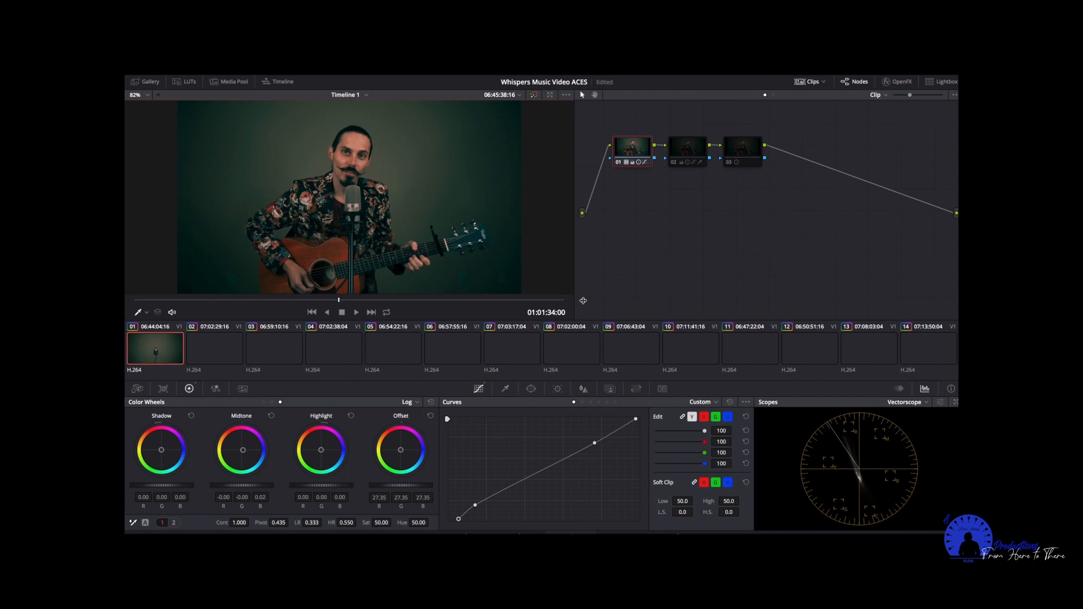
pyautogui.moveTo(693, 149)
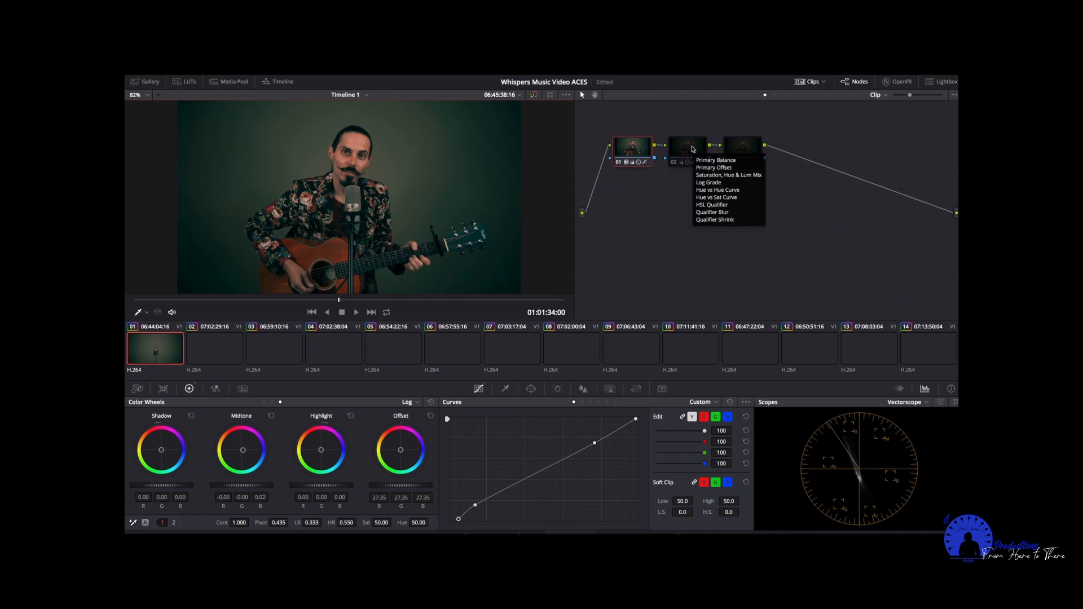
pyautogui.click(694, 149)
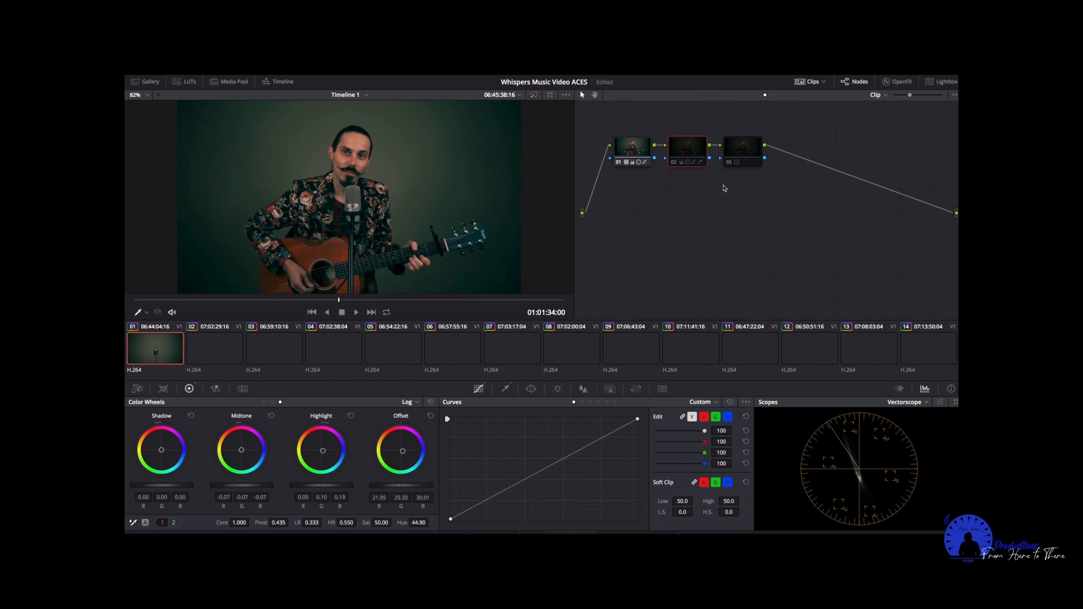
pyautogui.click(673, 163)
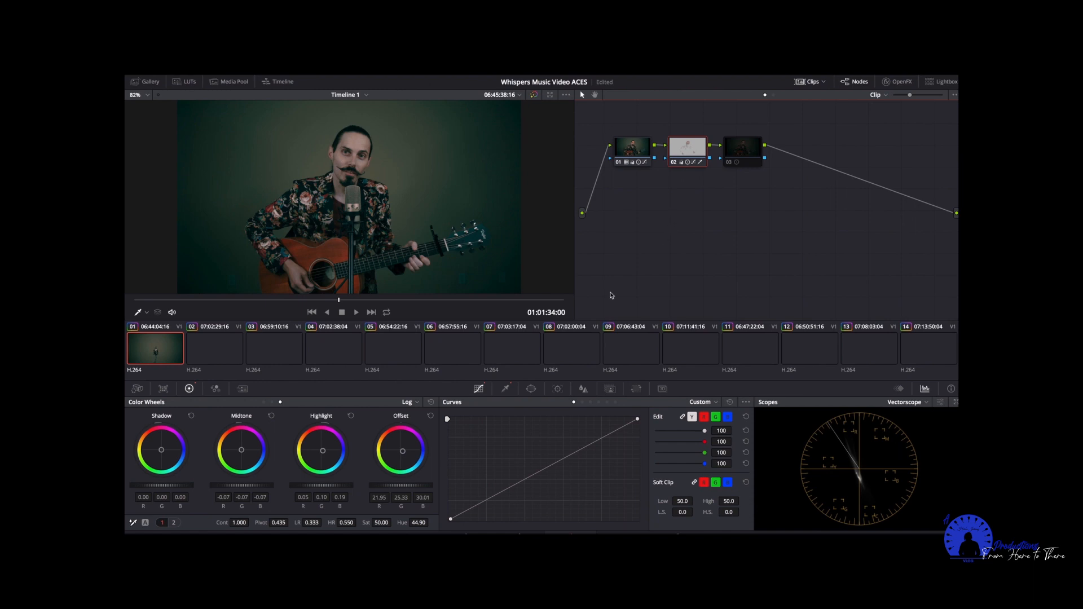
# Examine node 02's HSL qualifier settings and view its selection with the highlight temporarily on.
pyautogui.click(505, 388)
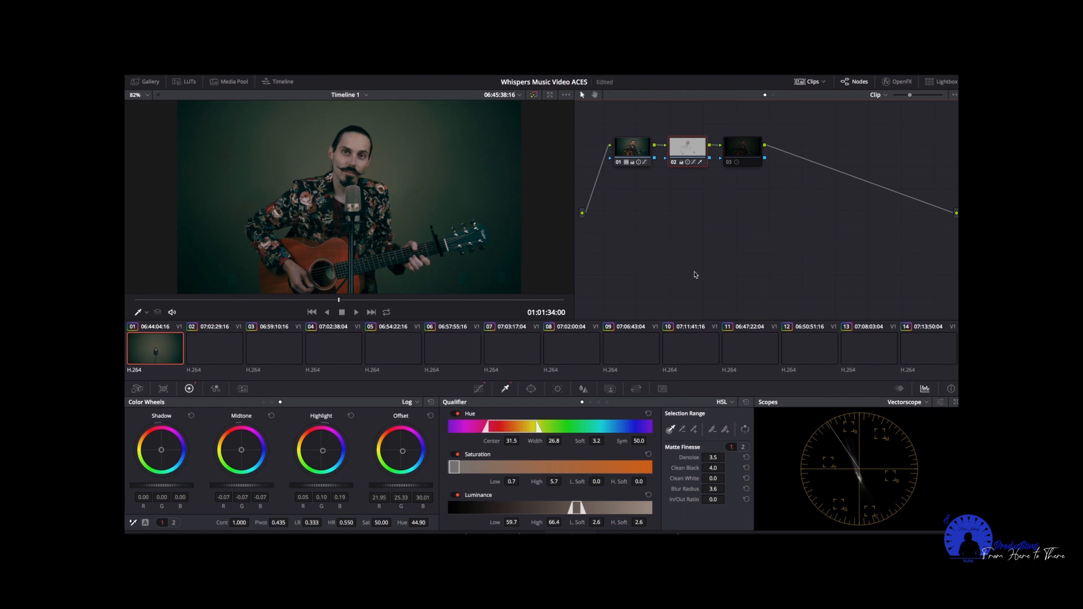
pyautogui.hotkey('shift', 'h')
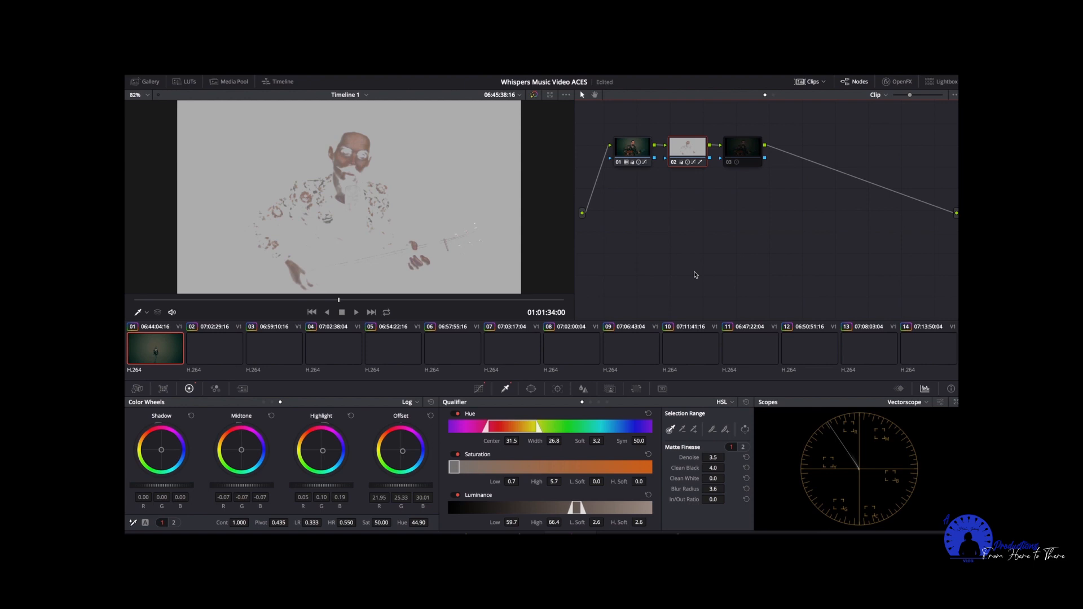
pyautogui.hotkey('shift', 'h')
# Check node 02's color wheels in Primaries Wheels mode and return them to Log mode.
pyautogui.click(418, 402)
pyautogui.click(433, 415)
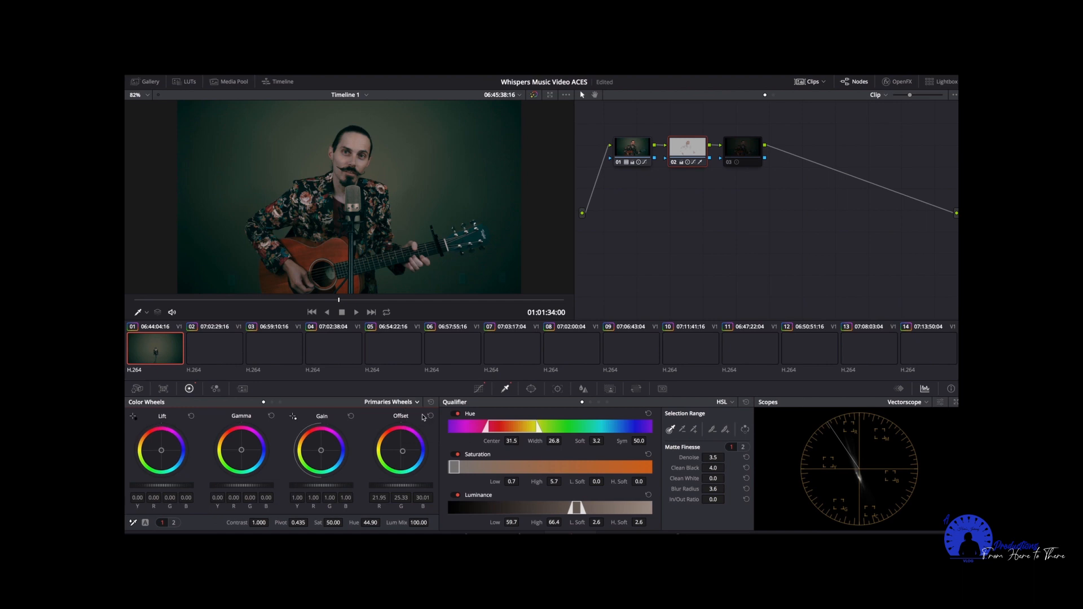
pyautogui.click(417, 402)
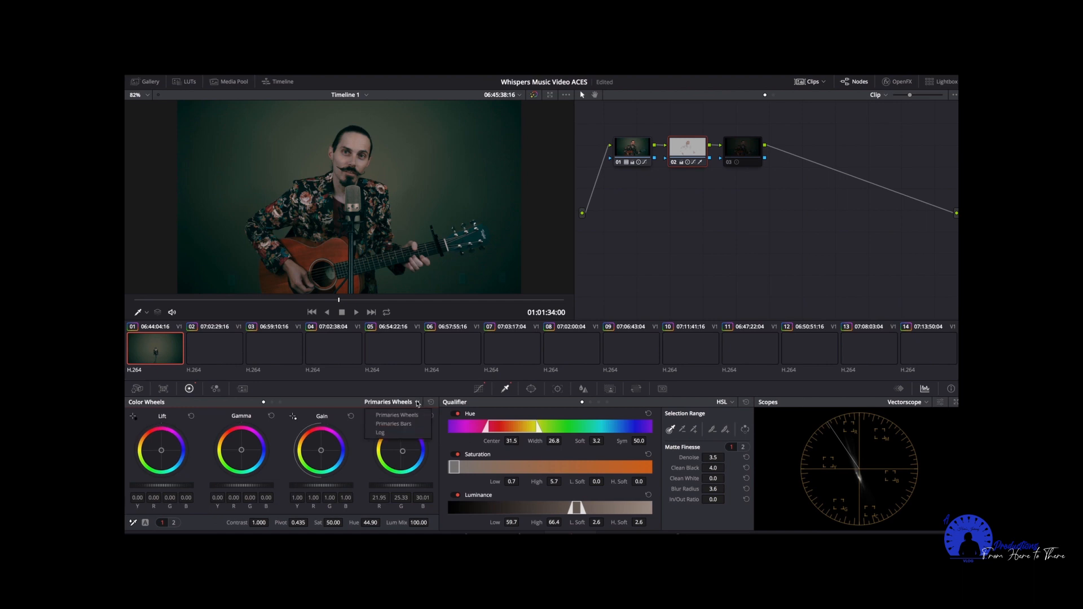
pyautogui.click(410, 433)
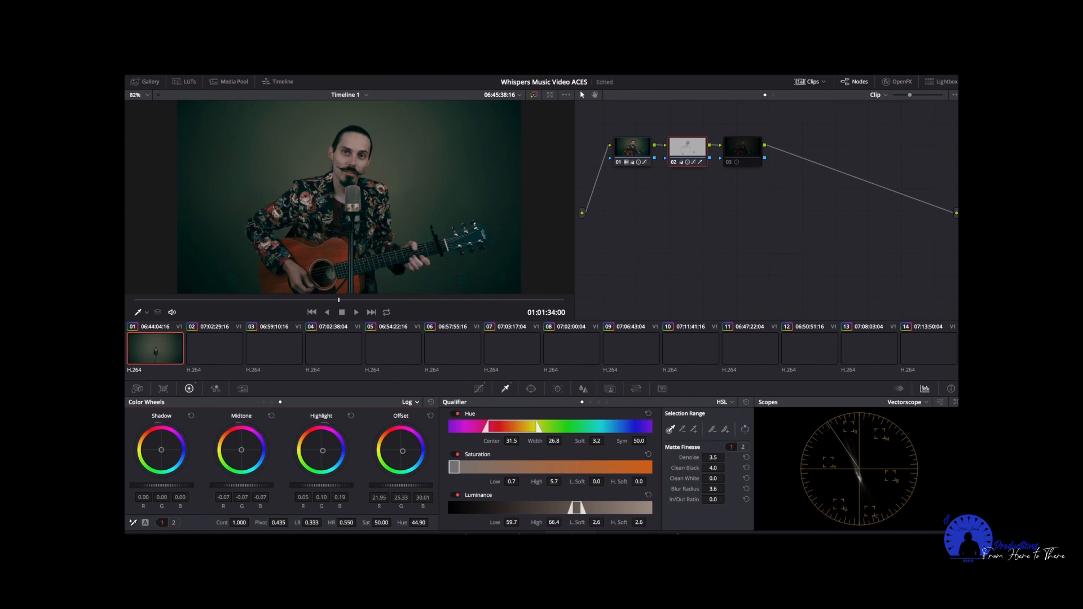
pyautogui.moveTo(402, 485); pyautogui.dragTo(423, 485)
# Enable node 03 and toggle it off and on to compare its effect on the image.
pyautogui.click(743, 151)
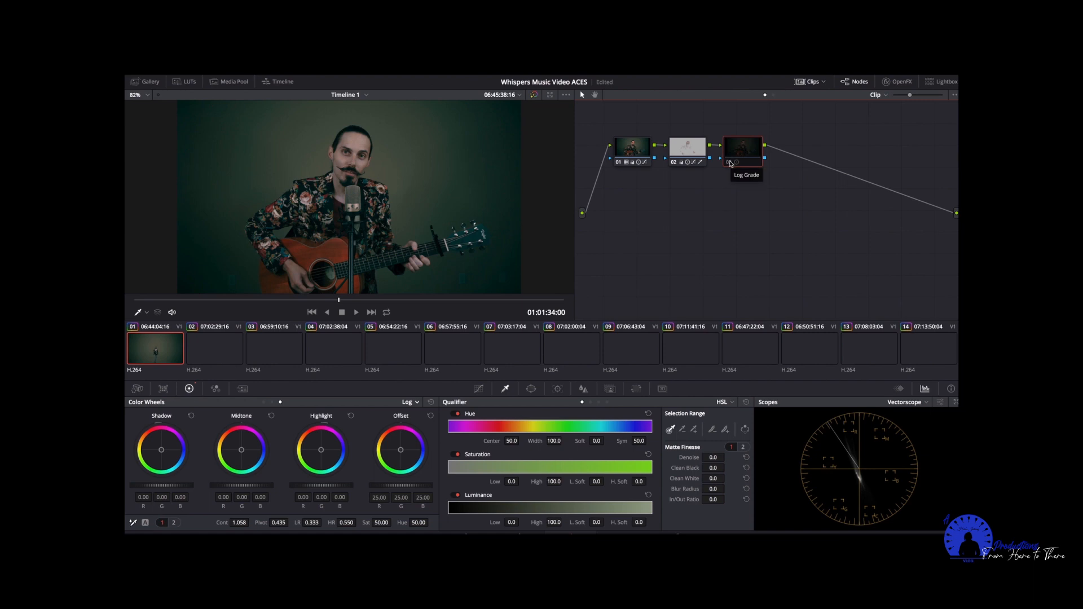
pyautogui.click(729, 162)
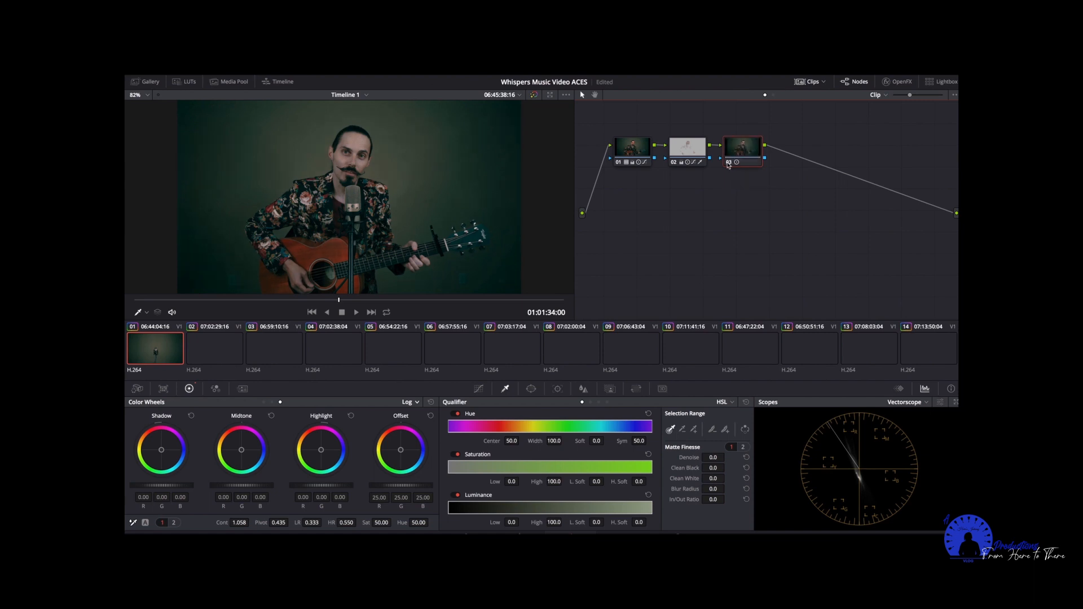
pyautogui.click(728, 164)
pyautogui.click(729, 163)
# Move the playhead to 01:01:53:03 and compare the image with node 02 and node 03 each switched off and on.
pyautogui.click(359, 301)
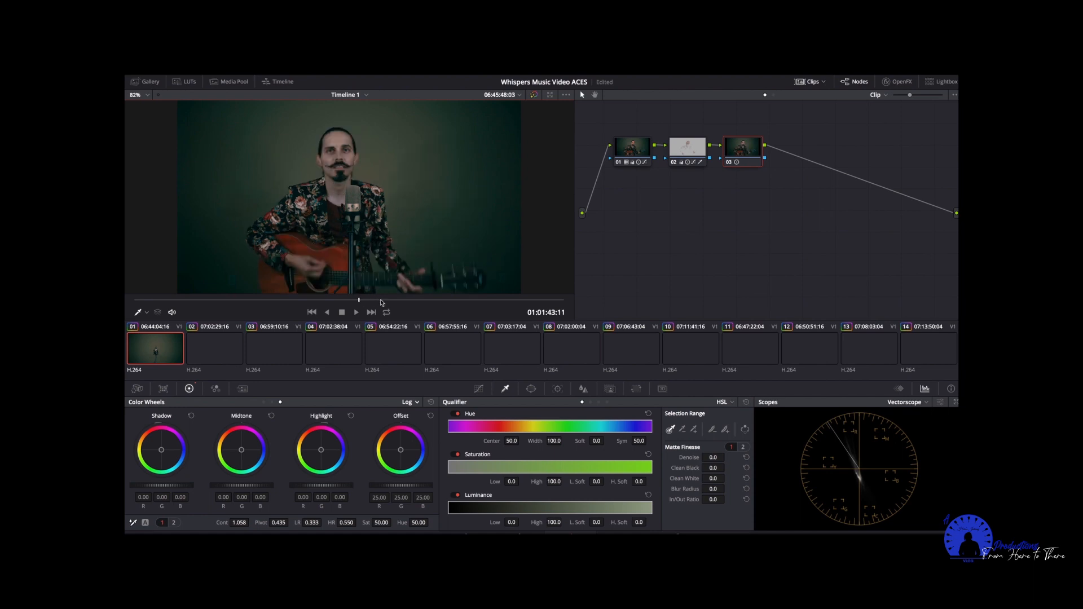
pyautogui.click(380, 301)
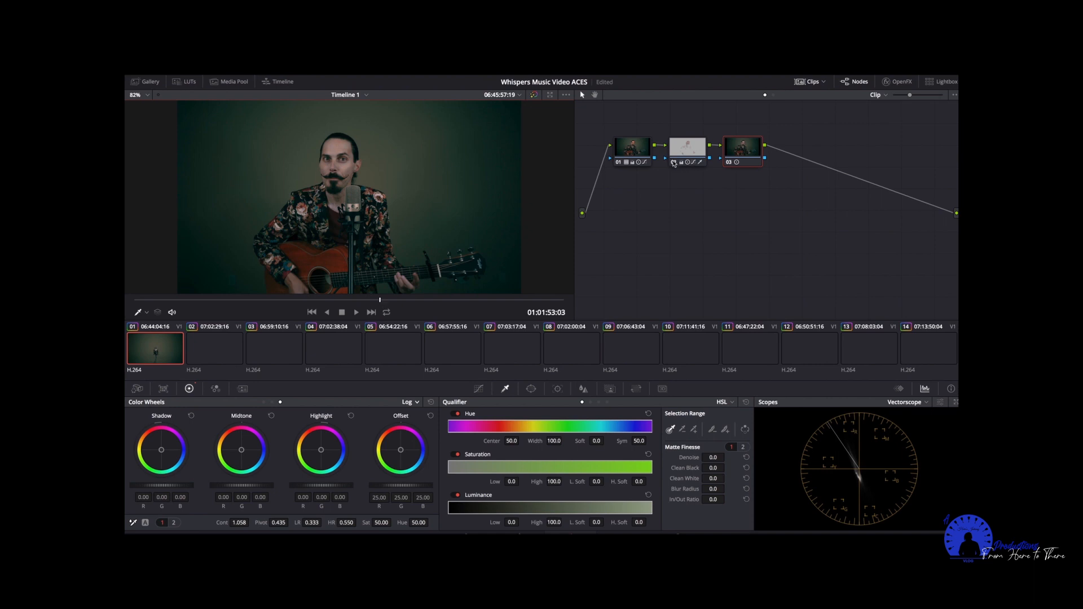
pyautogui.click(674, 164)
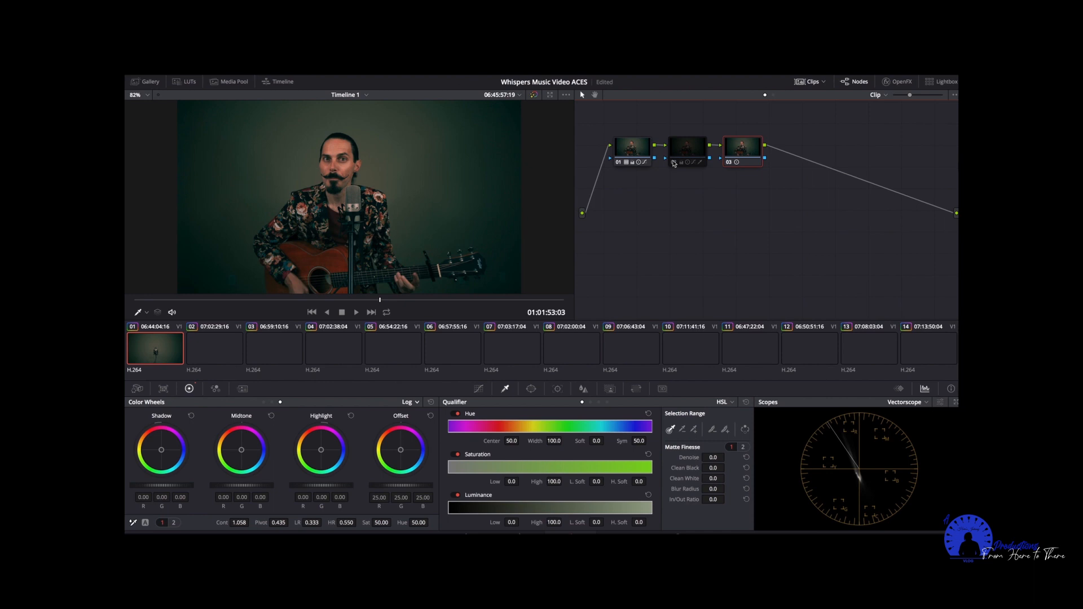
pyautogui.click(673, 163)
pyautogui.click(673, 163)
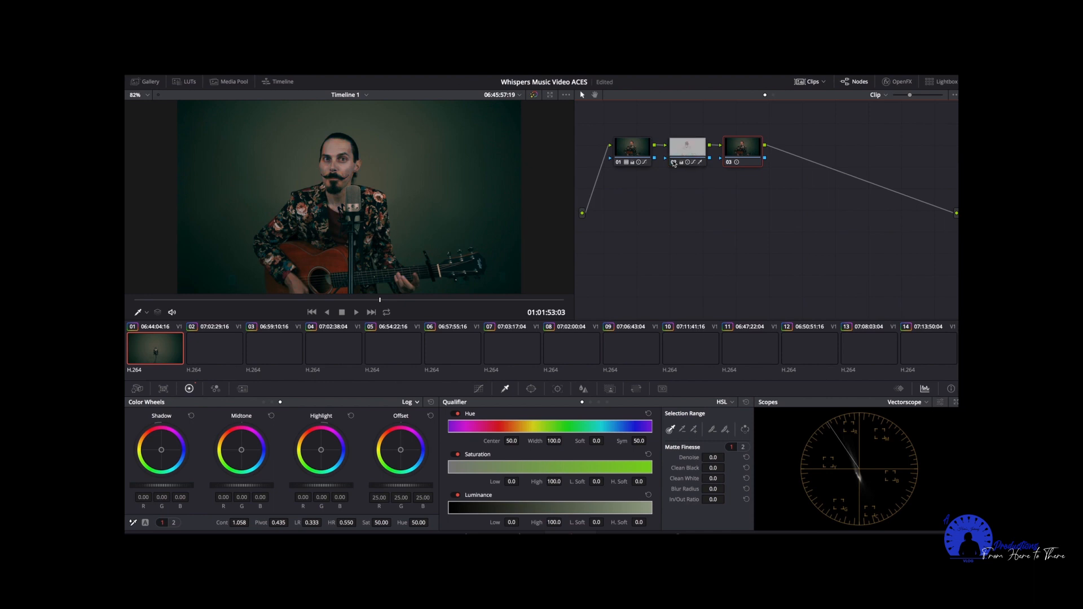
pyautogui.click(674, 163)
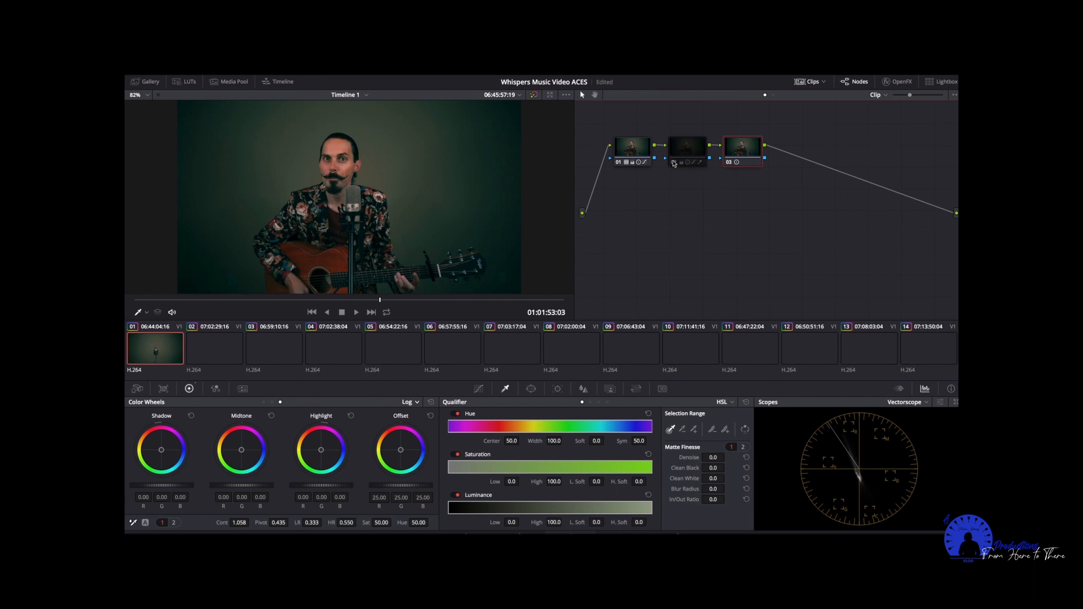
pyautogui.click(674, 164)
pyautogui.click(674, 163)
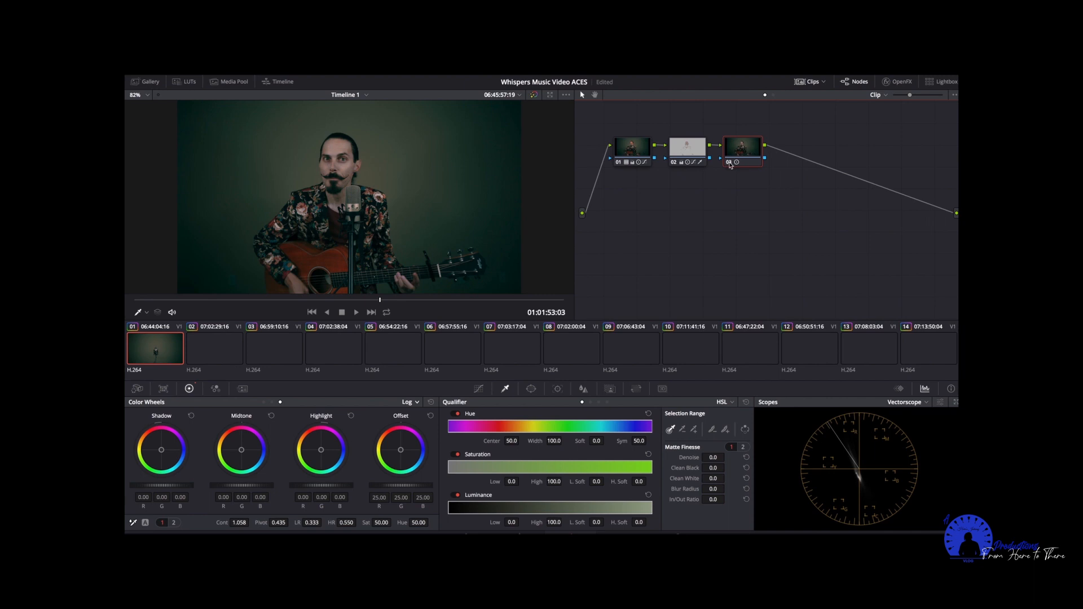
pyautogui.click(730, 163)
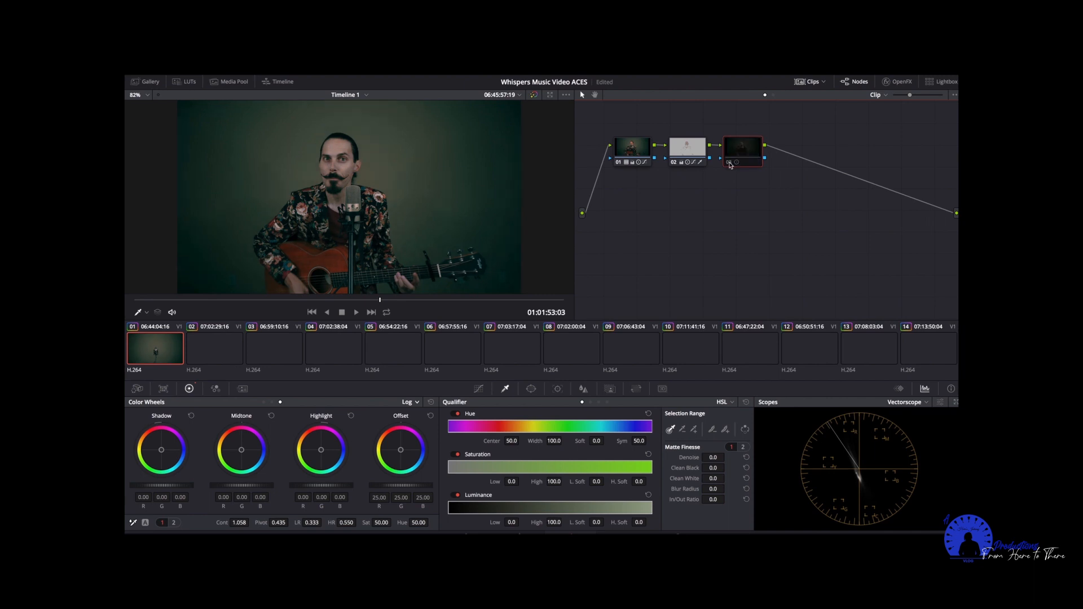
pyautogui.click(729, 163)
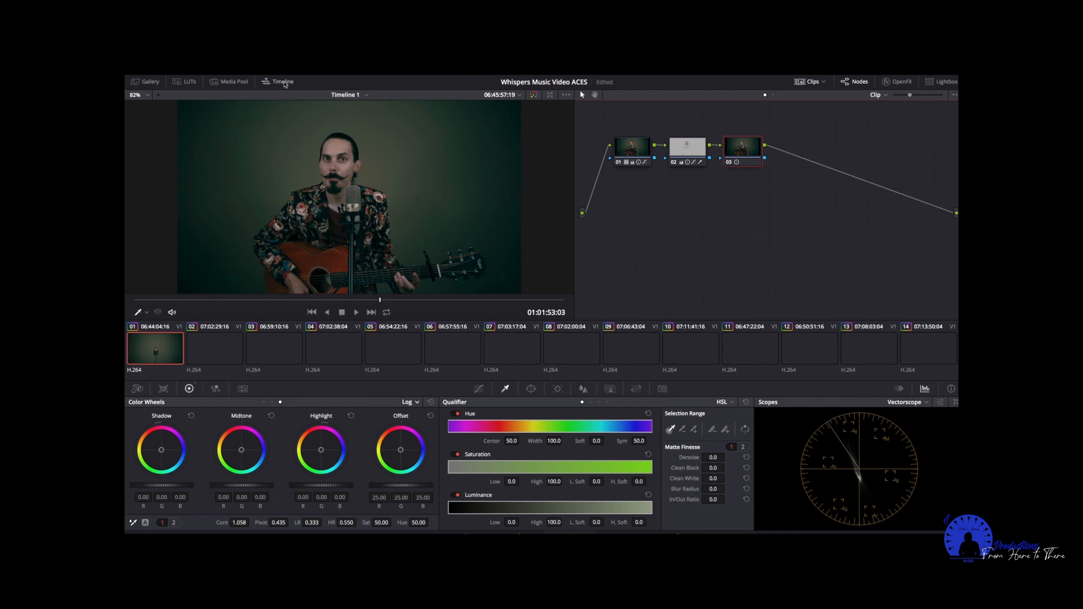
# Check the Timeline and Media Pool views, and open the Gallery.
pyautogui.click(283, 82)
pyautogui.click(284, 83)
pyautogui.click(228, 82)
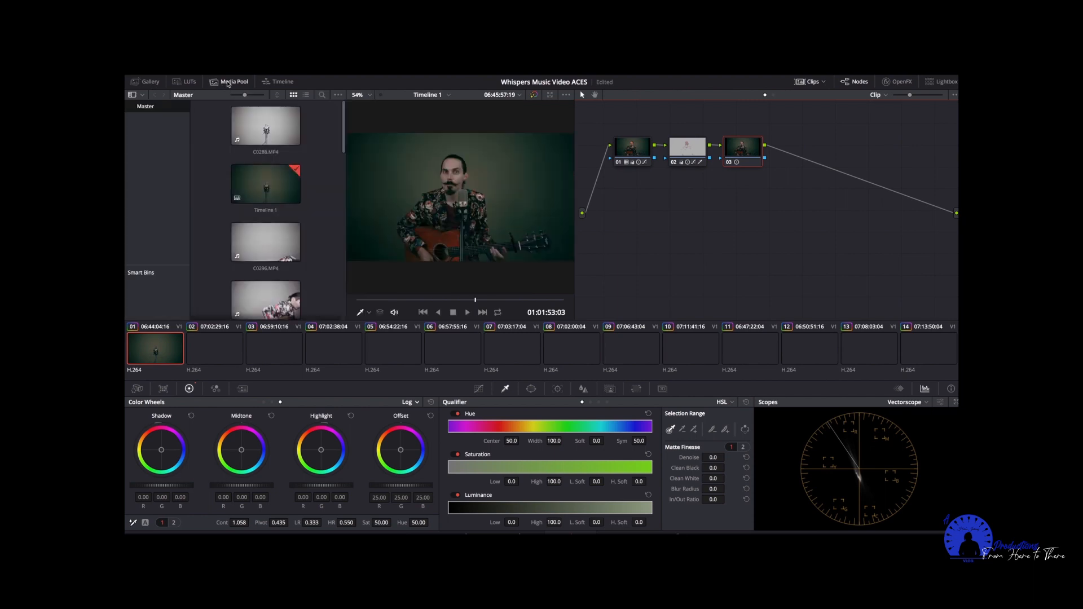
pyautogui.click(228, 83)
pyautogui.click(147, 82)
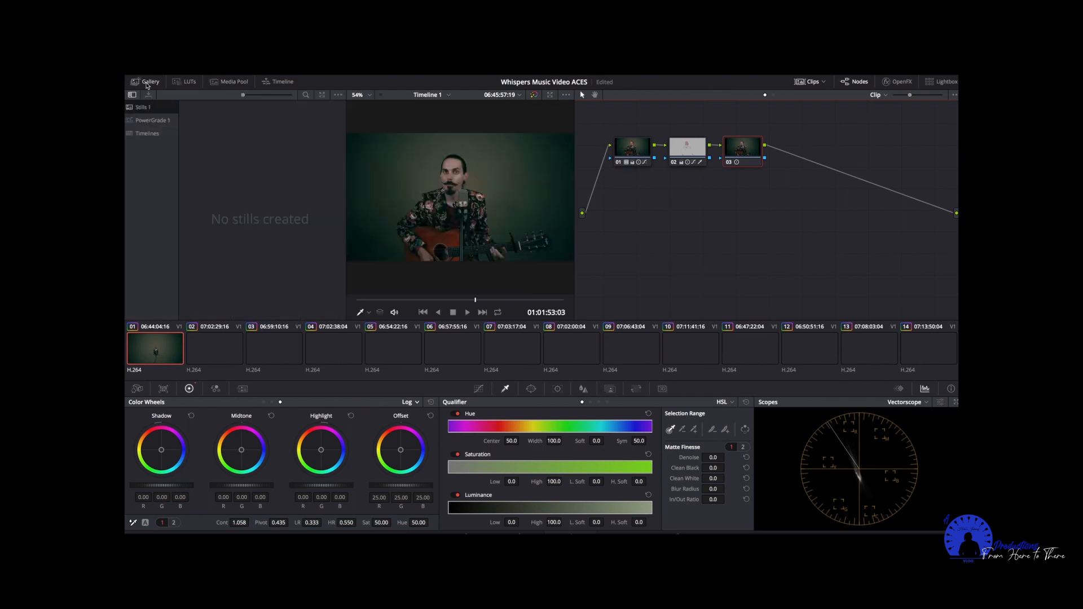
# Close the Gallery, switch to the enhanced viewer for a larger image, and show the custom Curves in place of the Qualifier.
pyautogui.click(147, 82)
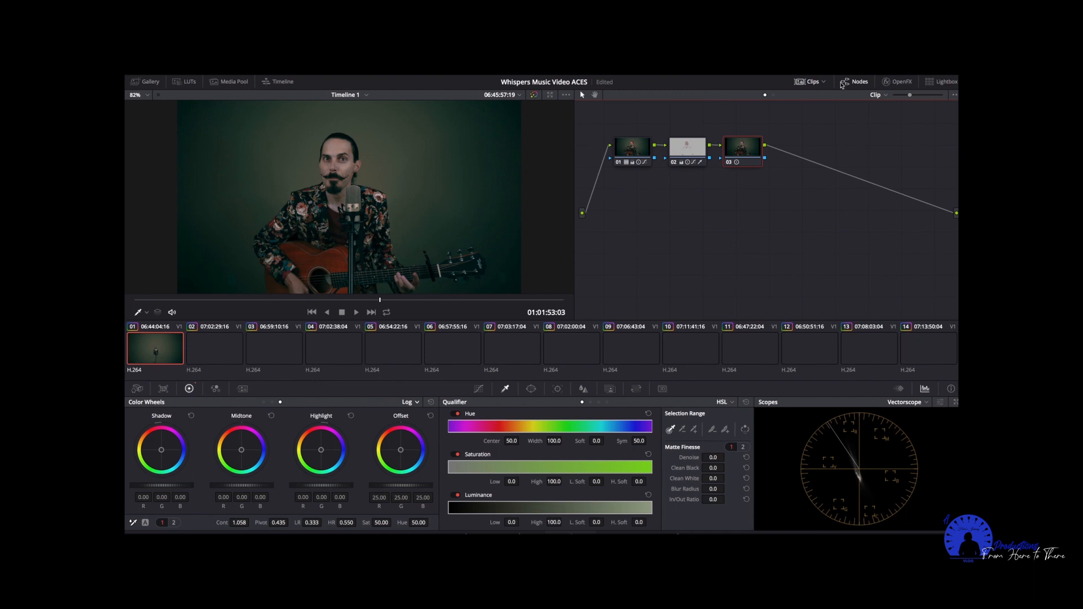
pyautogui.click(551, 94)
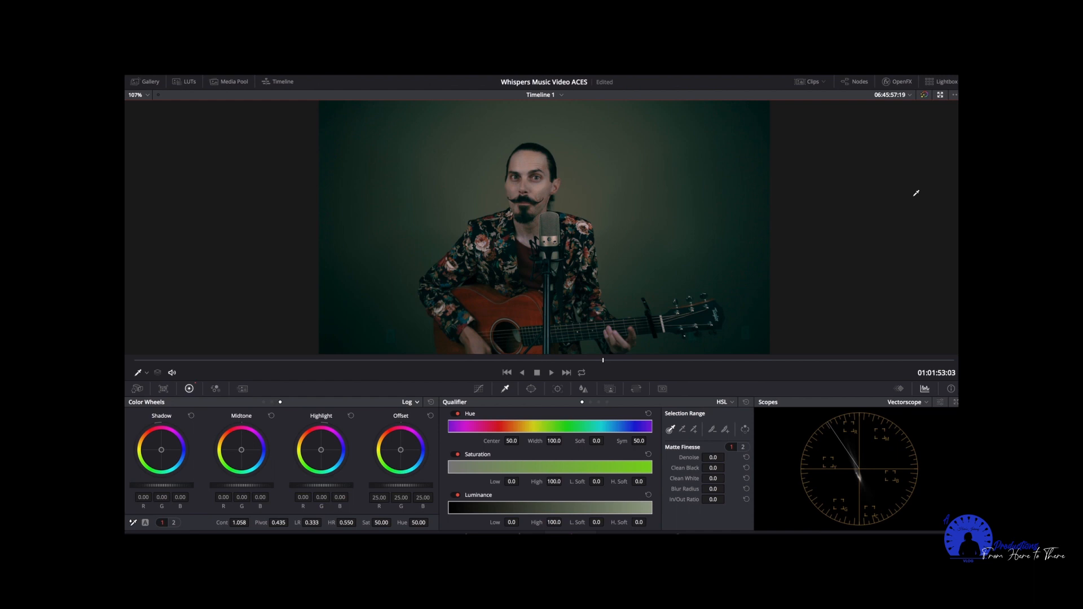
pyautogui.click(478, 389)
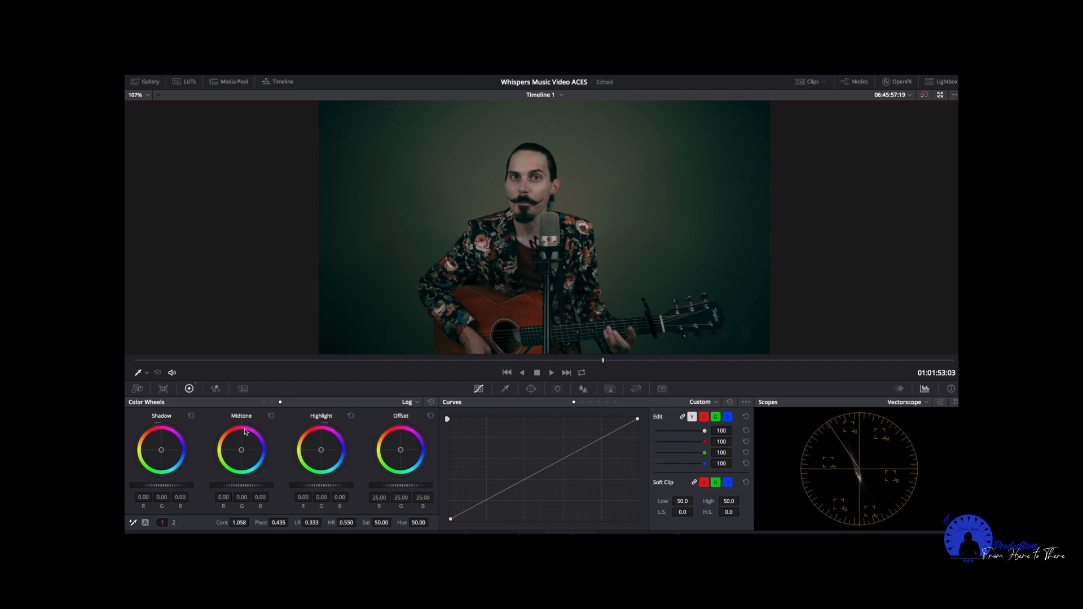
# Check the color controls as Primaries Bars, then switch them to Primaries Wheels and raise the master Gain to 1.56.
pyautogui.click(416, 402)
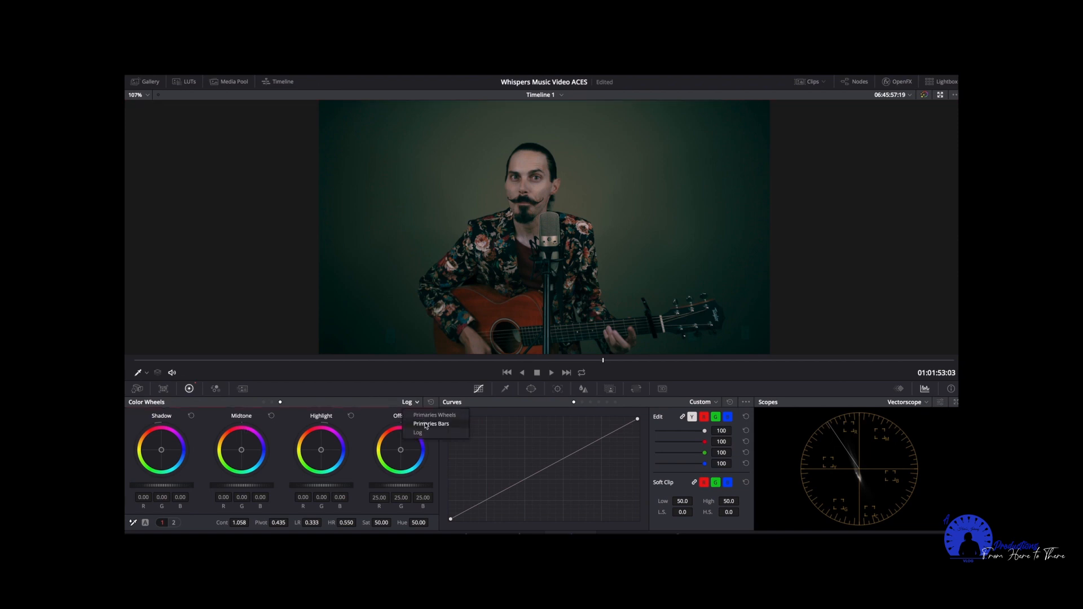
pyautogui.click(426, 425)
pyautogui.click(416, 404)
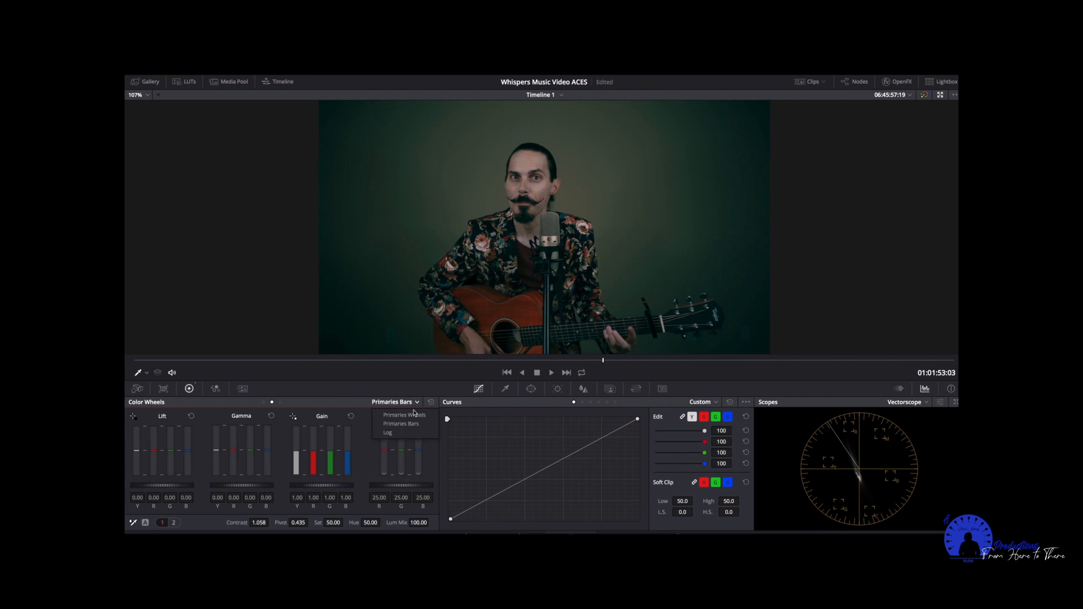
pyautogui.click(414, 415)
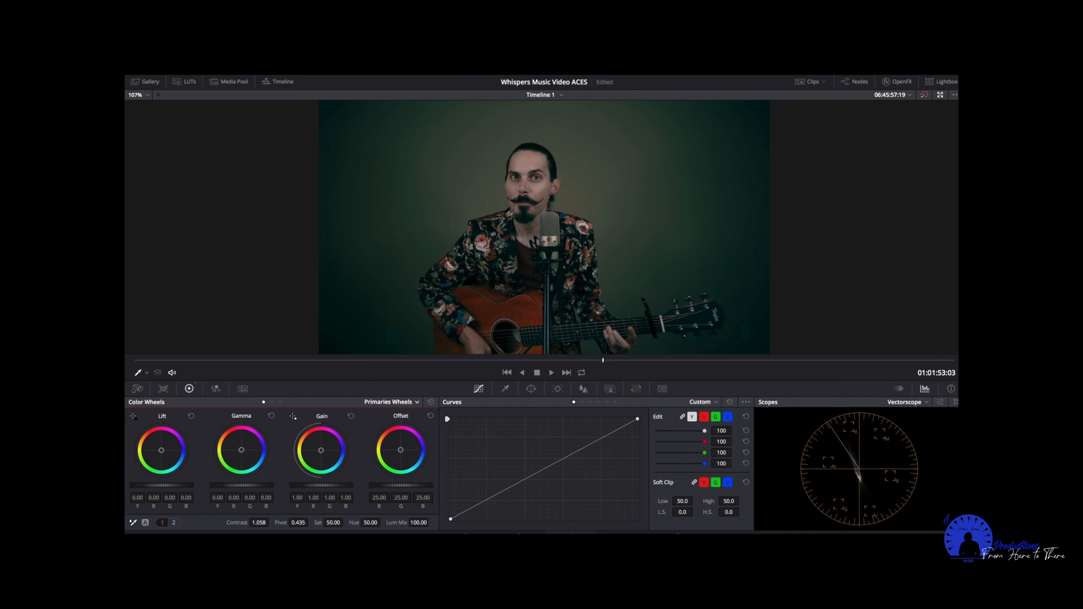
pyautogui.moveTo(321, 486); pyautogui.dragTo(342, 490)
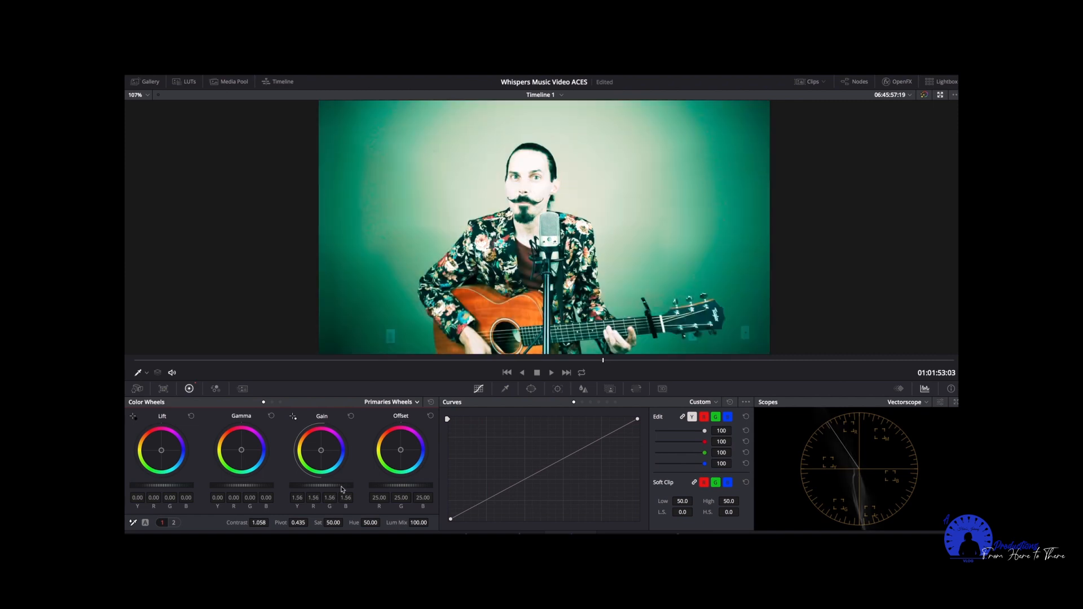